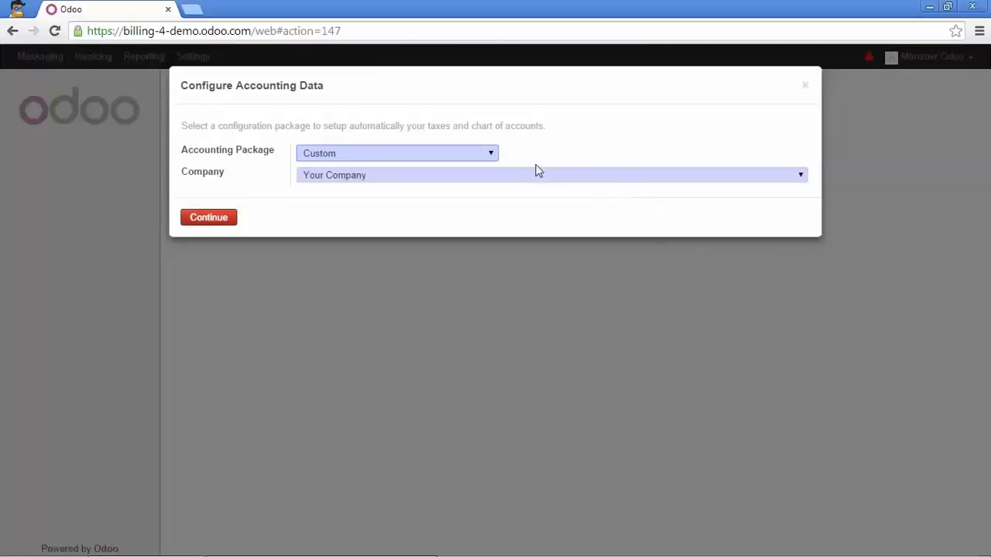
Step: Choose the Custom accounting package for the company and continue to the accounting options
{"action": "left_click", "coordinate": [494, 158]}
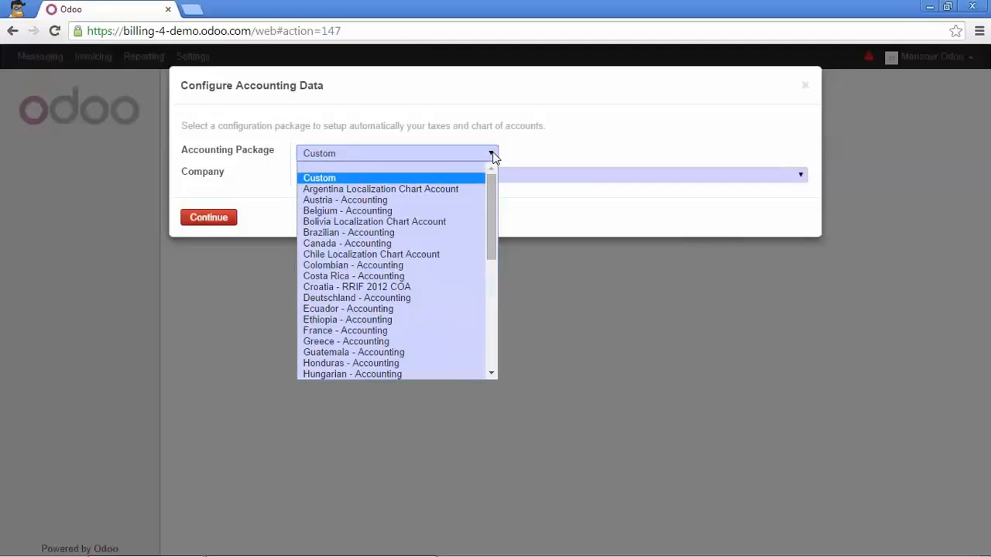
{"action": "mouse_move", "coordinate": [491, 192]}
{"action": "left_mouse_down"}
{"action": "mouse_move", "coordinate": [499, 305]}
{"action": "mouse_move", "coordinate": [491, 266]}
{"action": "mouse_move", "coordinate": [502, 189]}
{"action": "left_mouse_up"}
{"action": "left_click", "coordinate": [428, 179]}
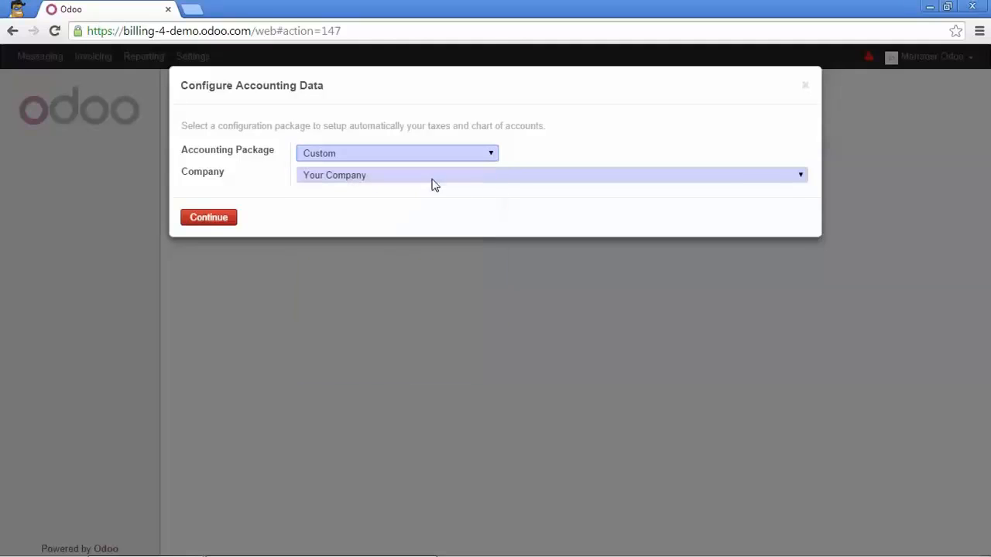
{"action": "left_click", "coordinate": [217, 219]}
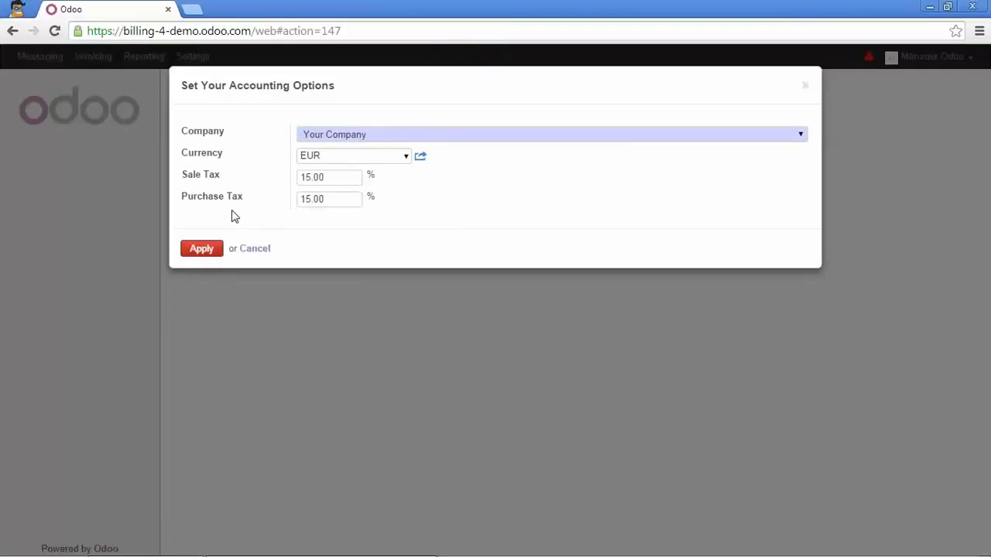
{"action": "left_click", "coordinate": [406, 158]}
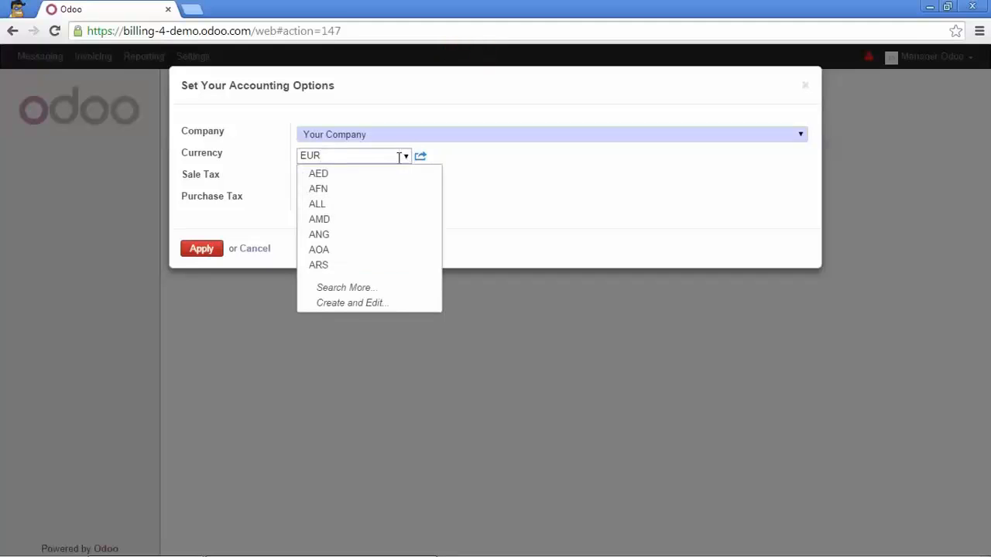
{"action": "left_click", "coordinate": [351, 287]}
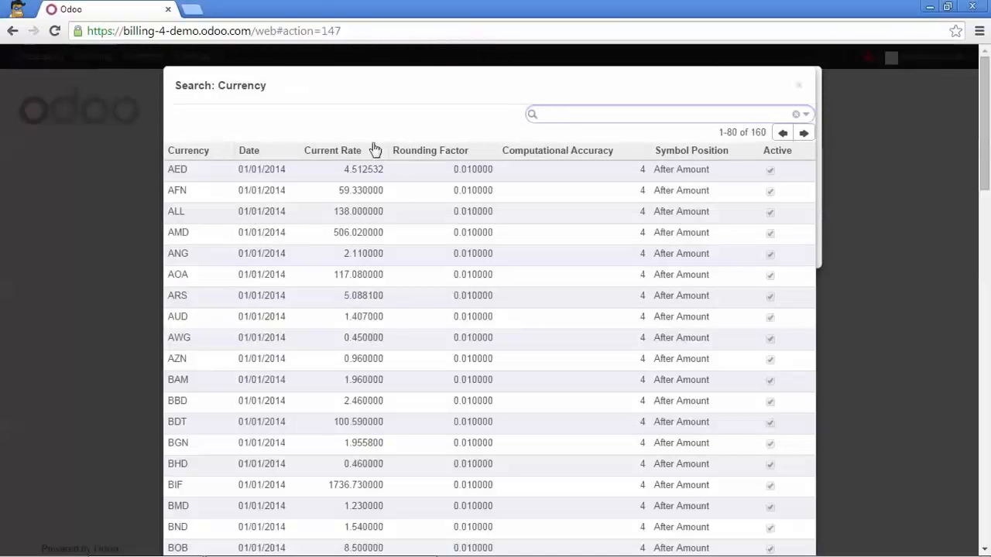
{"action": "left_click", "coordinate": [799, 86]}
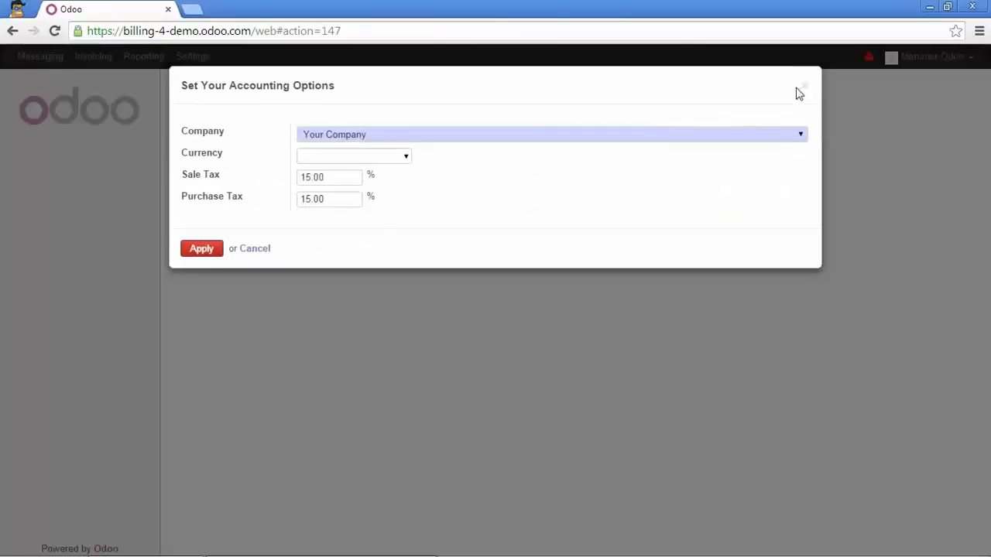
Step: Set the company currency to USD and apply the accounting options
{"action": "left_click", "coordinate": [315, 161]}
{"action": "type", "text": "usd"}
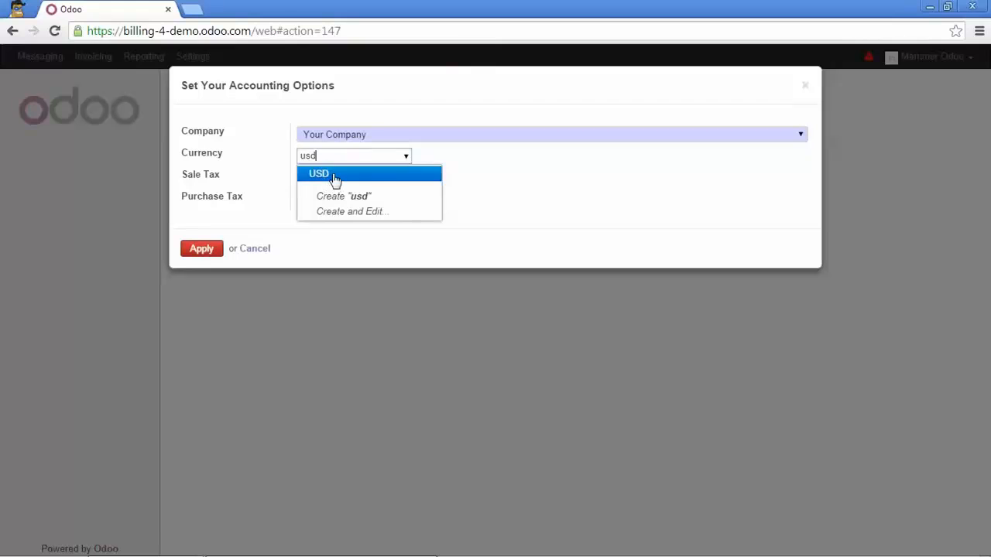
{"action": "left_click", "coordinate": [334, 175]}
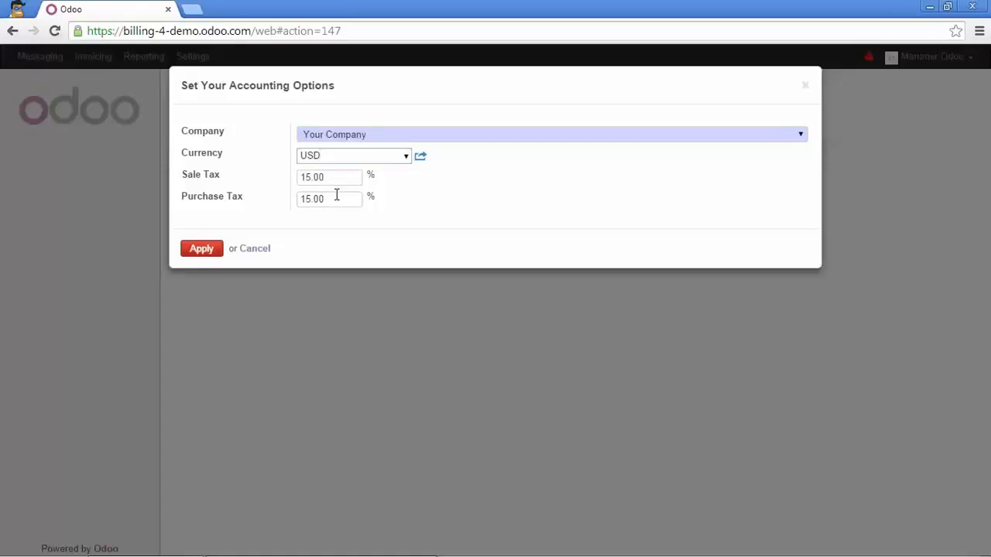
{"action": "left_click", "coordinate": [200, 249]}
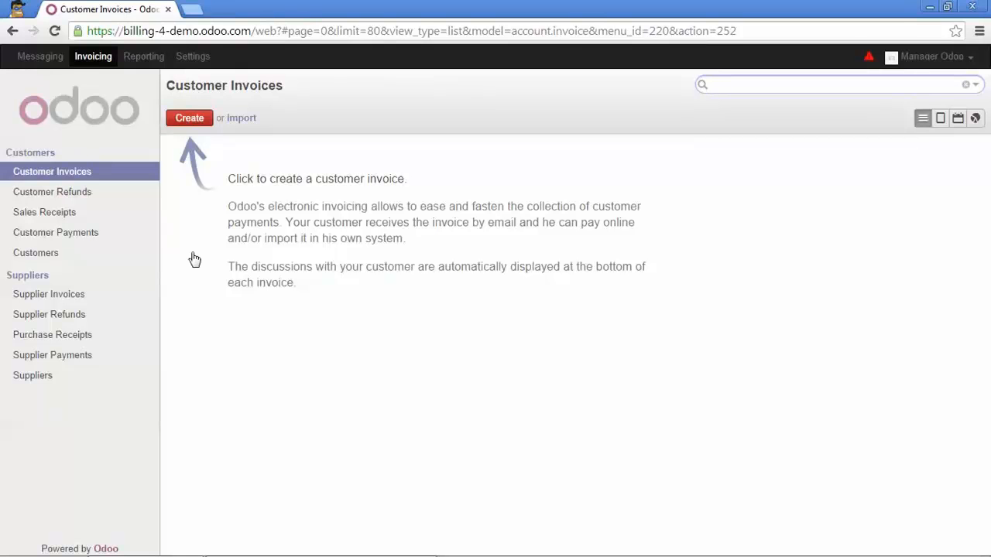
Step: In the invoicing configuration, set the default sale tax to Tax 15.00% and the default purchase tax to Purchase Tax 15.00%
{"action": "left_click", "coordinate": [193, 56]}
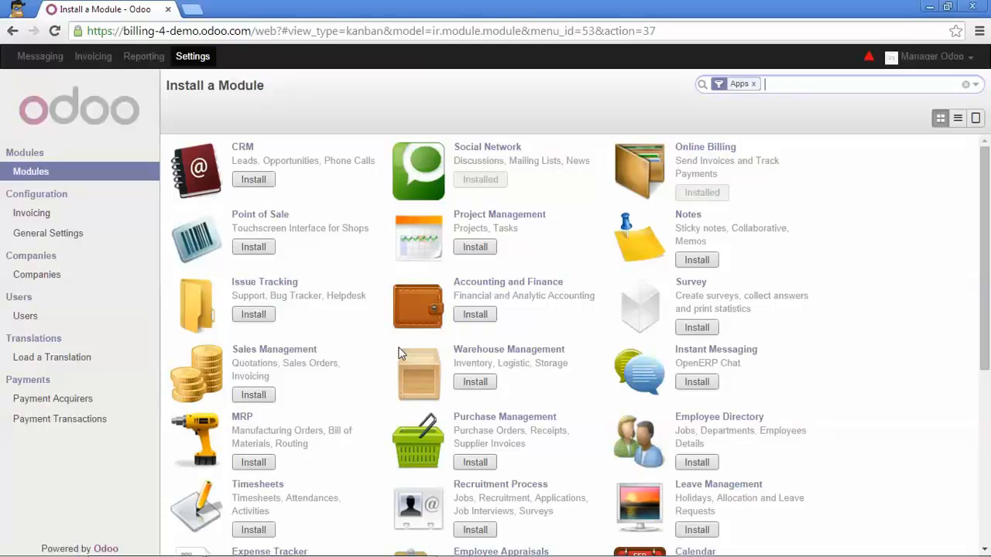
{"action": "left_click", "coordinate": [38, 216]}
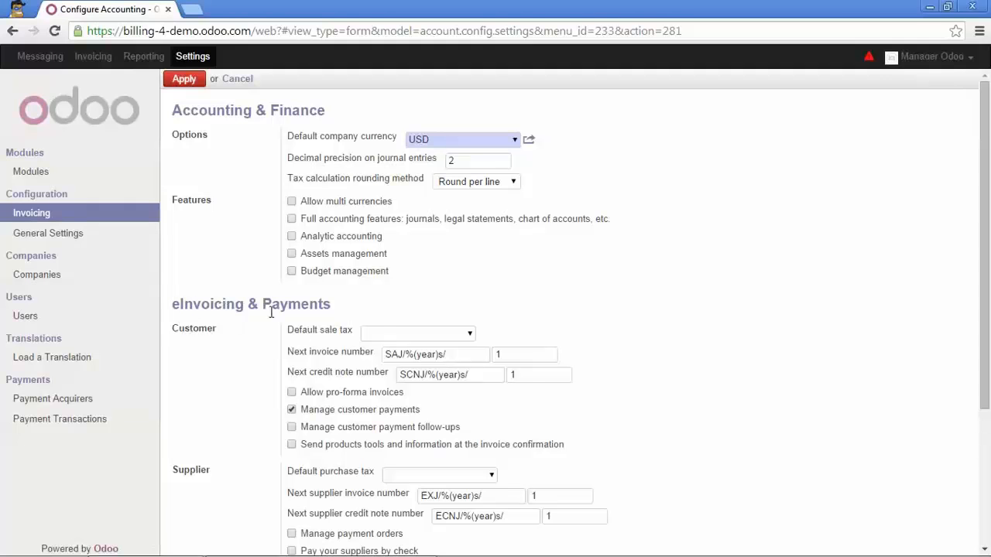
{"action": "left_click", "coordinate": [470, 335]}
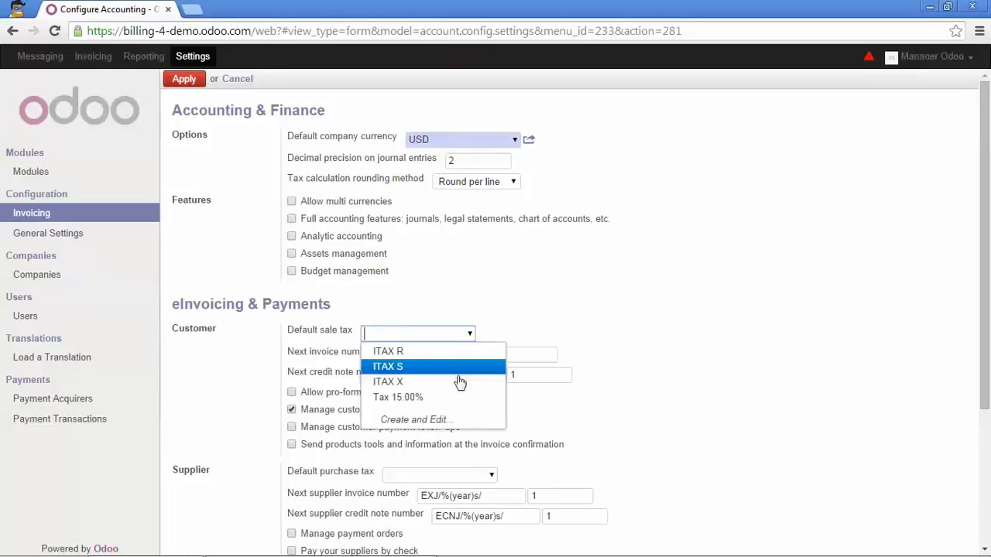
{"action": "left_click", "coordinate": [451, 405]}
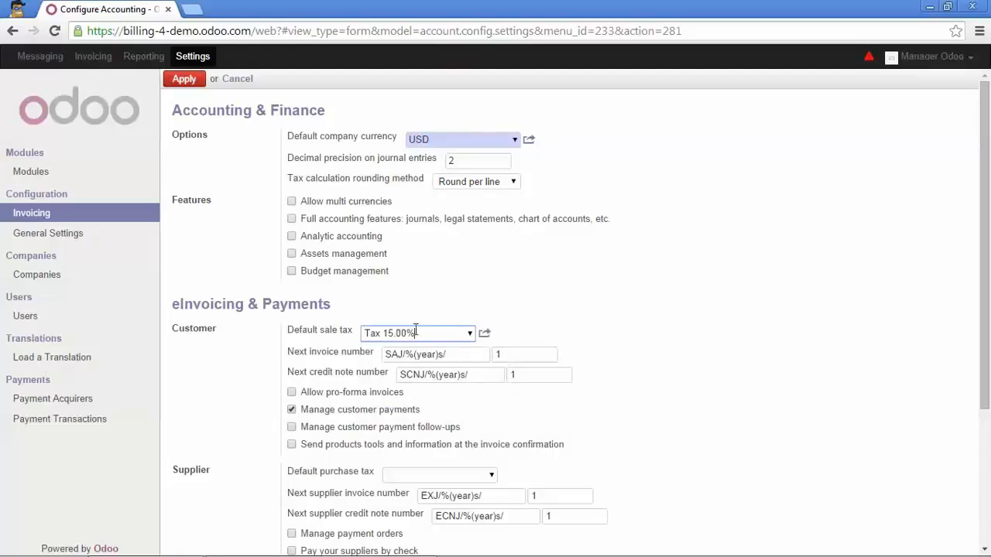
{"action": "left_click", "coordinate": [493, 476]}
{"action": "left_click", "coordinate": [493, 476]}
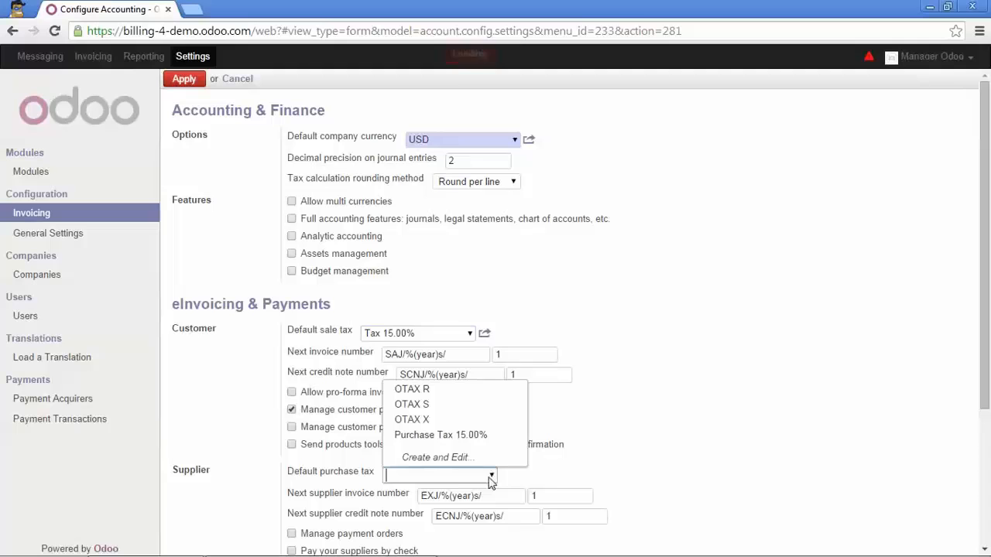
{"action": "left_click", "coordinate": [446, 438]}
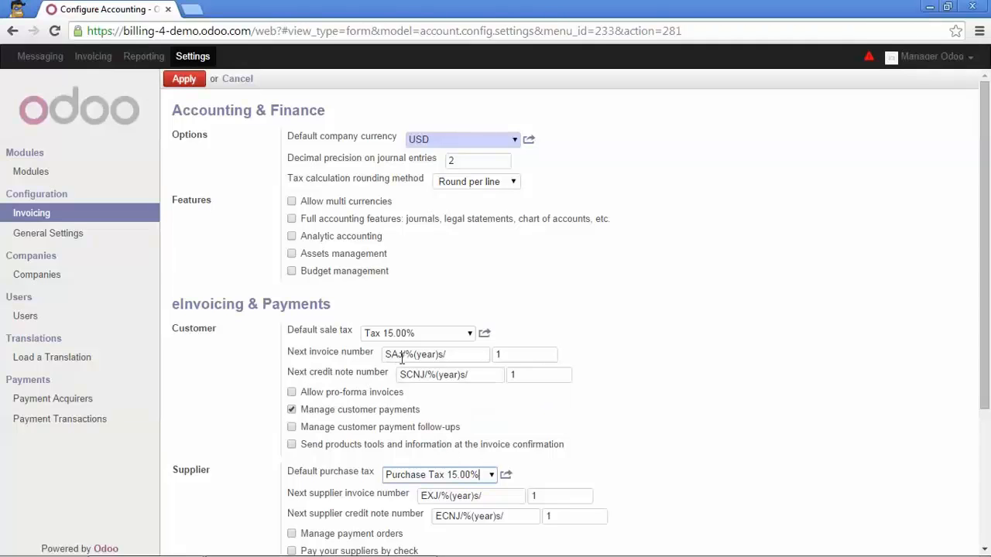
Step: Change the prefix of the next customer invoice number to INV/%(year)s/
{"action": "mouse_move", "coordinate": [402, 357]}
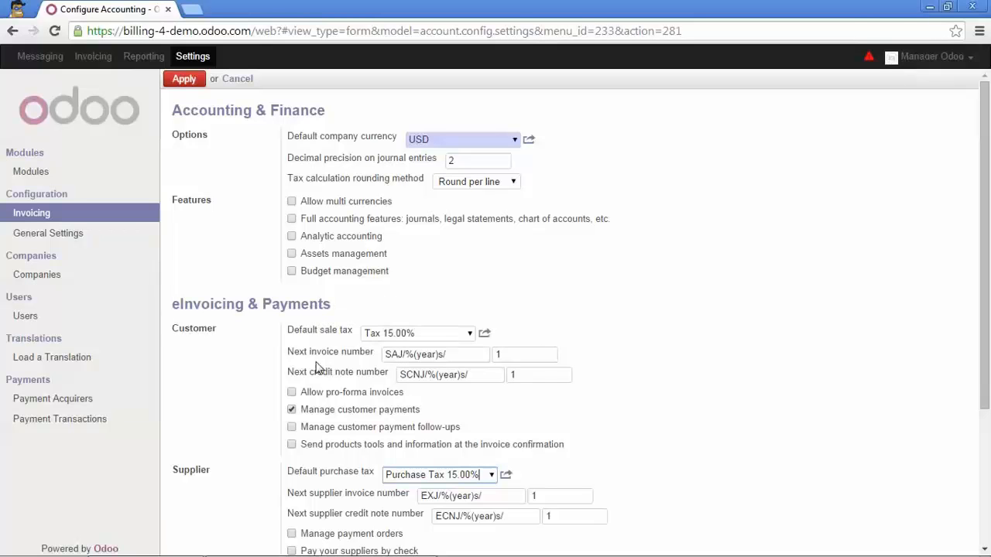
{"action": "left_click", "coordinate": [405, 358]}
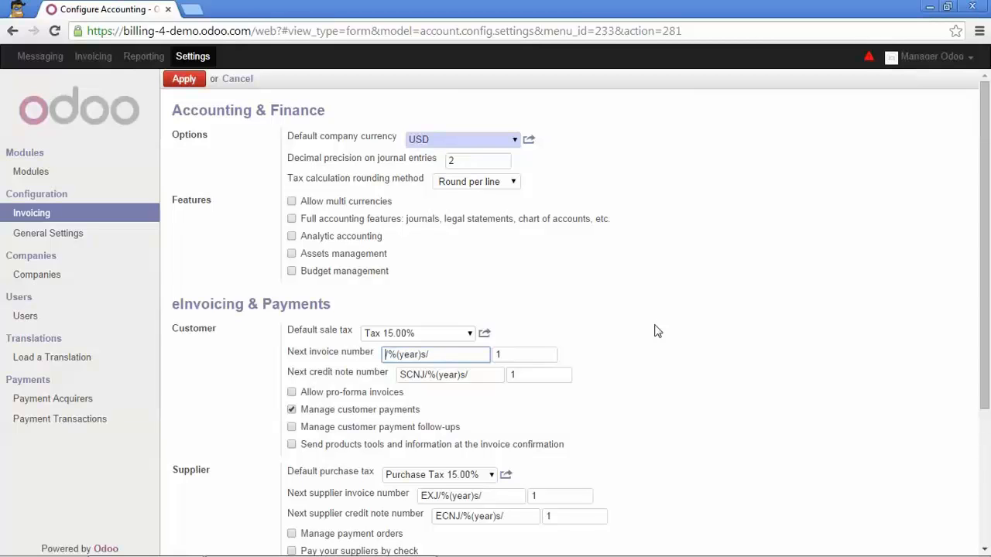
{"action": "type", "text": "inv"}
{"action": "key", "text": "BackSpace"}
{"action": "key", "text": "BackSpace"}
{"action": "key", "text": "BackSpace"}
{"action": "key", "text": "BackSpace"}
{"action": "key", "text": "Caps_Lock"}
{"action": "type", "text": "INV"}
{"action": "mouse_move", "coordinate": [460, 355]}
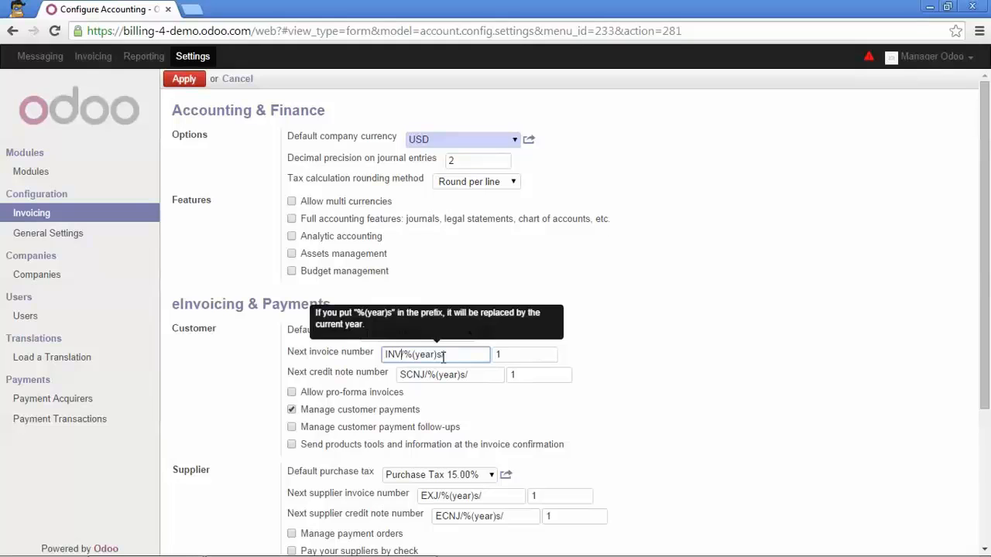
{"action": "left_click", "coordinate": [521, 357]}
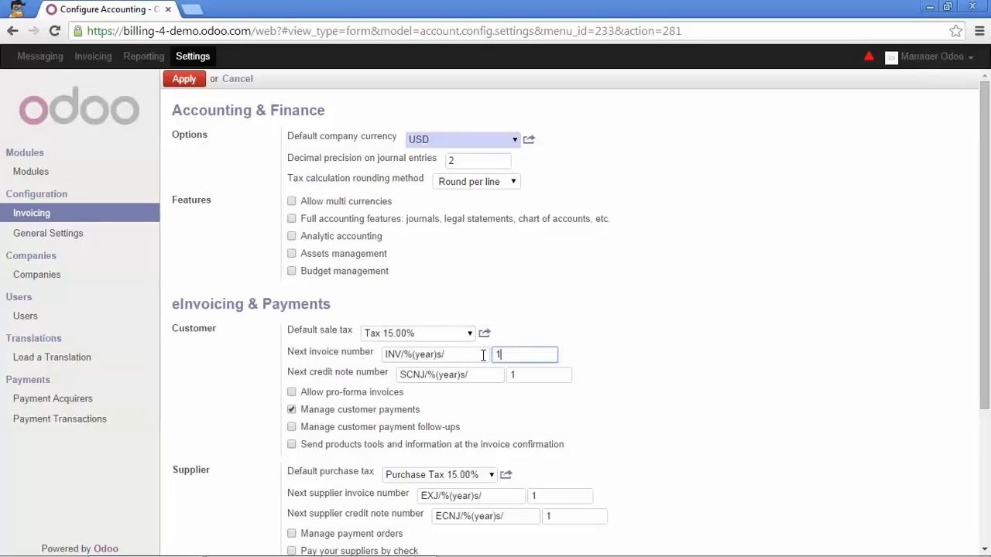
Step: Open the company bank account configuration and put the company record into edit mode
{"action": "scroll", "coordinate": [493, 374], "scroll_direction": "down", "scroll_amount": 3}
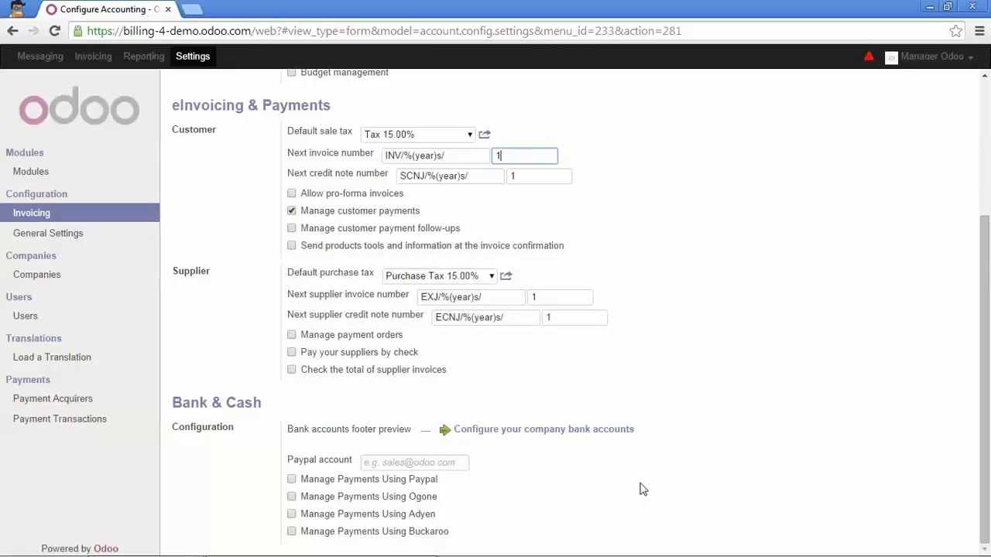
{"action": "left_click", "coordinate": [569, 436]}
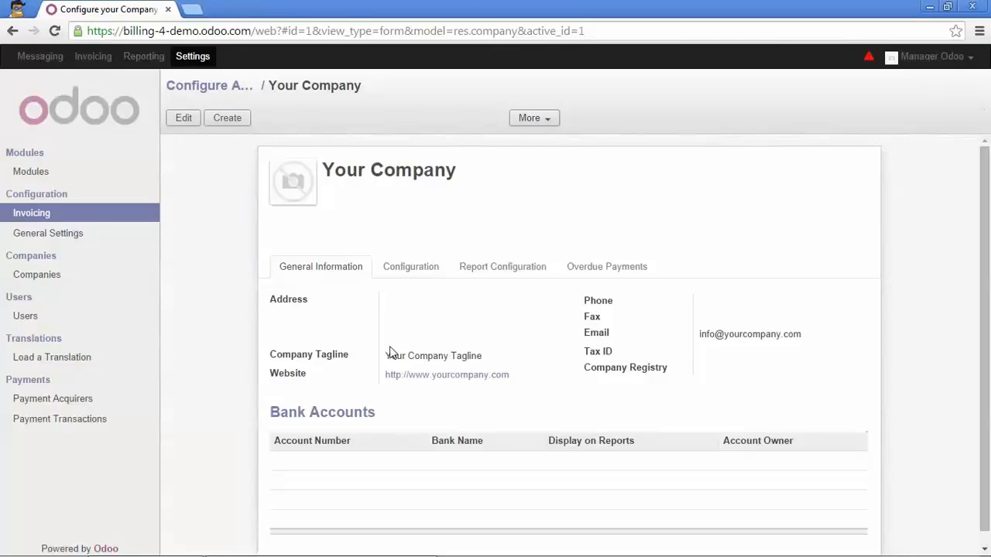
{"action": "left_click", "coordinate": [180, 118]}
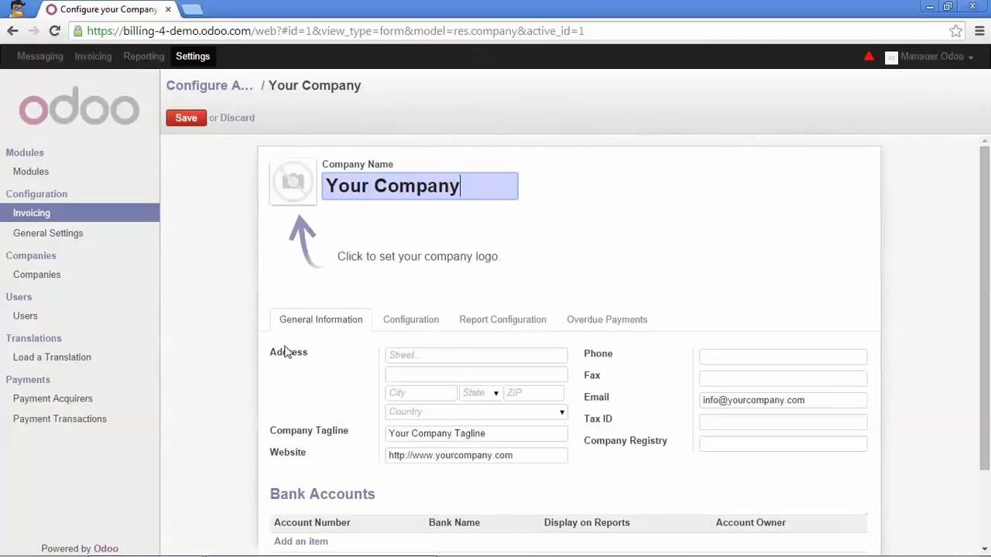
{"action": "scroll", "coordinate": [283, 349], "scroll_direction": "down", "scroll_amount": 1}
{"action": "scroll", "coordinate": [286, 349], "scroll_direction": "up", "scroll_amount": 1}
{"action": "scroll", "coordinate": [288, 353], "scroll_direction": "down", "scroll_amount": 1}
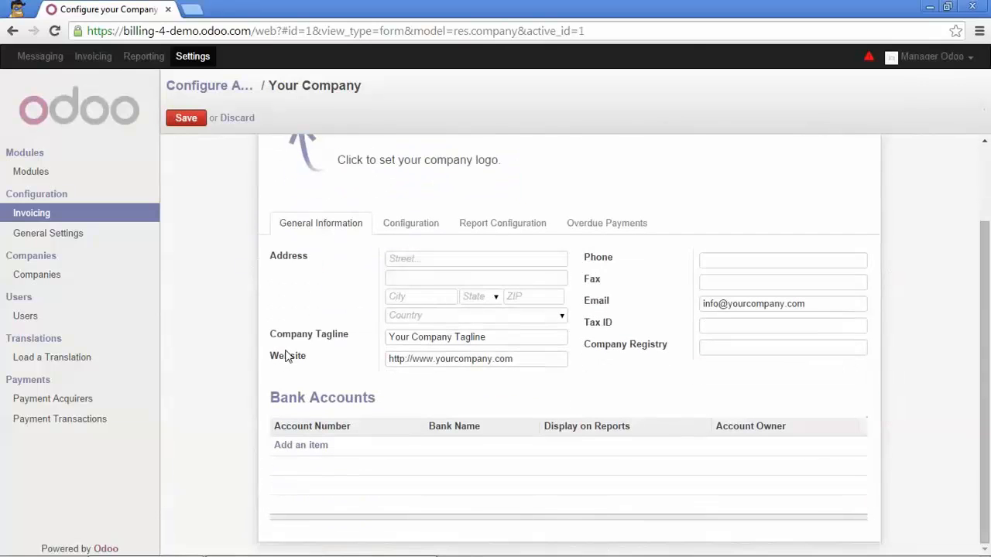
Step: Add a bank account of type Normal Bank Account to the company and enter its account number
{"action": "left_click", "coordinate": [295, 445]}
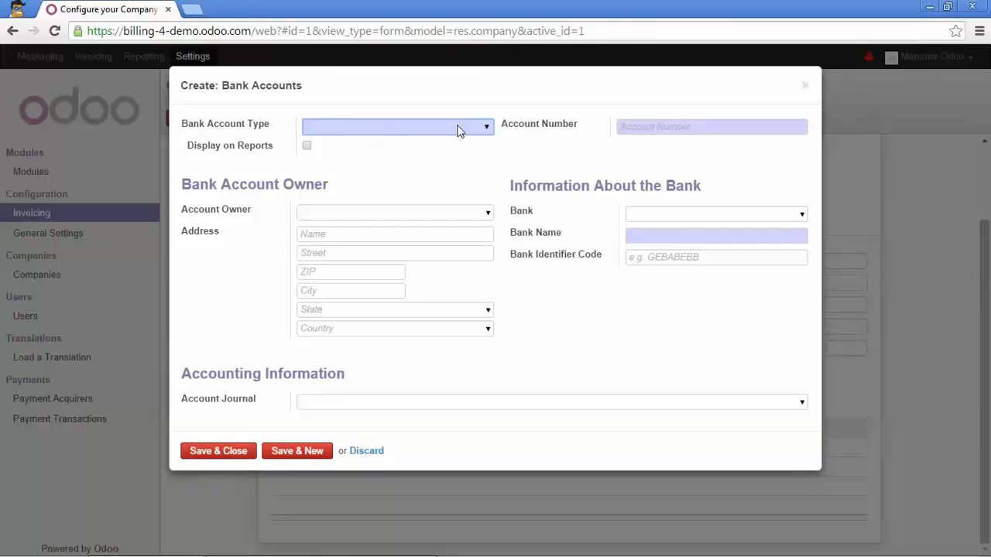
{"action": "left_click", "coordinate": [483, 128]}
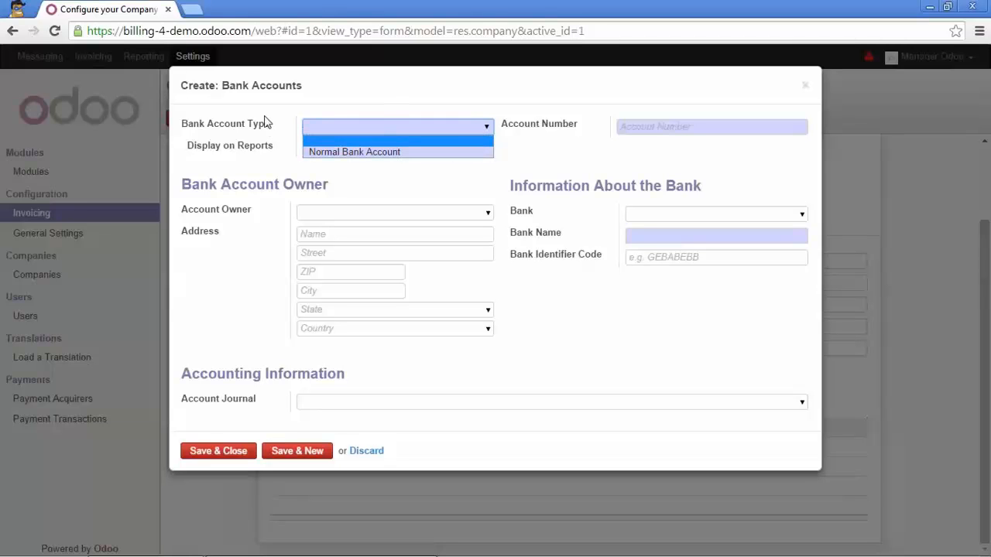
{"action": "left_click", "coordinate": [465, 153]}
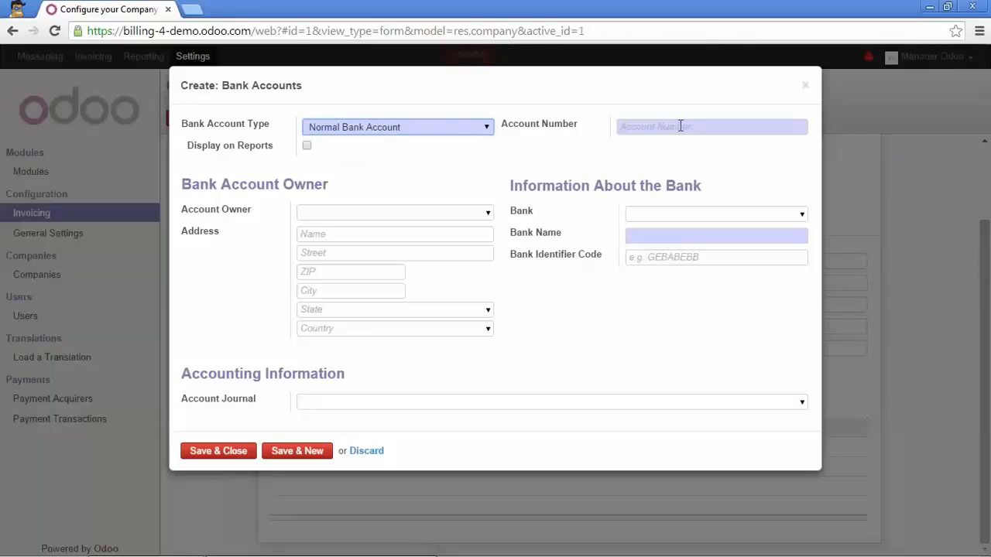
{"action": "left_click", "coordinate": [678, 126]}
{"action": "type", "text": "123456"}
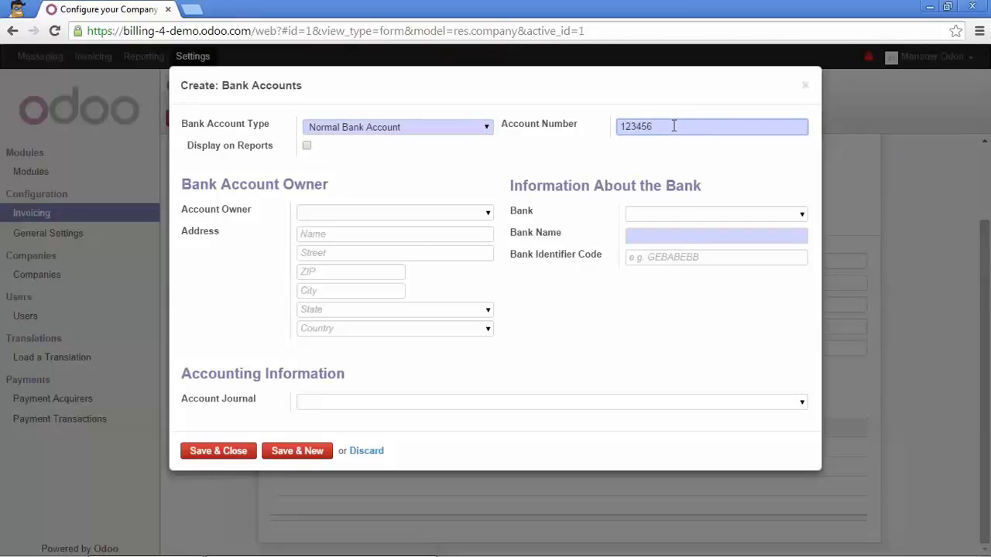
Step: Create the bank MyBank with identifier code BICOCDE for the account, and save the bank account and company record
{"action": "left_click", "coordinate": [680, 215]}
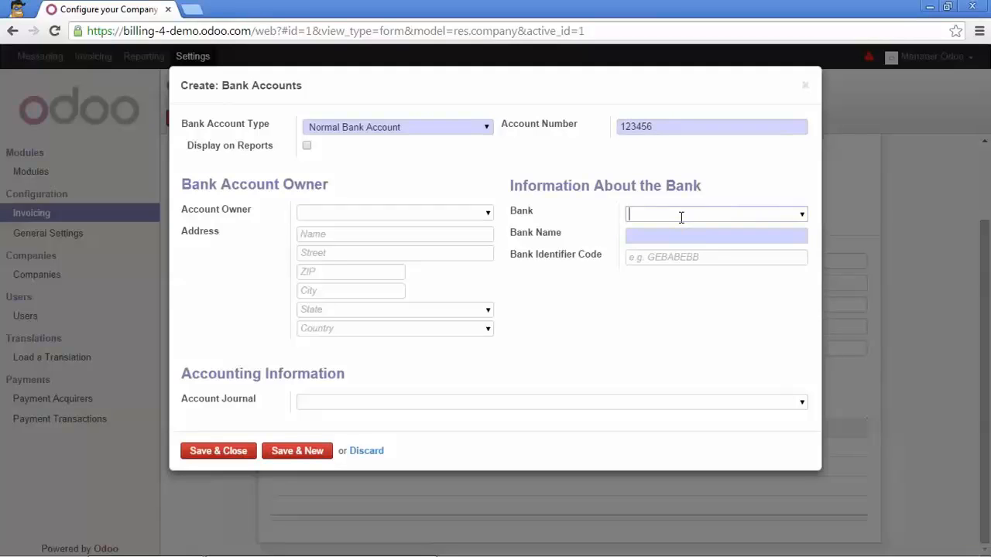
{"action": "type", "text": "MyBank"}
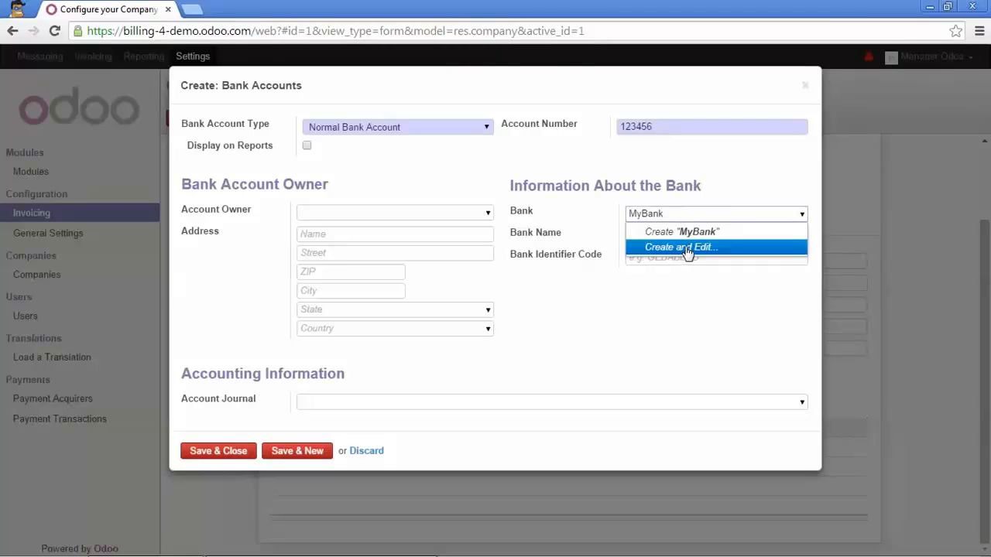
{"action": "left_click", "coordinate": [685, 250]}
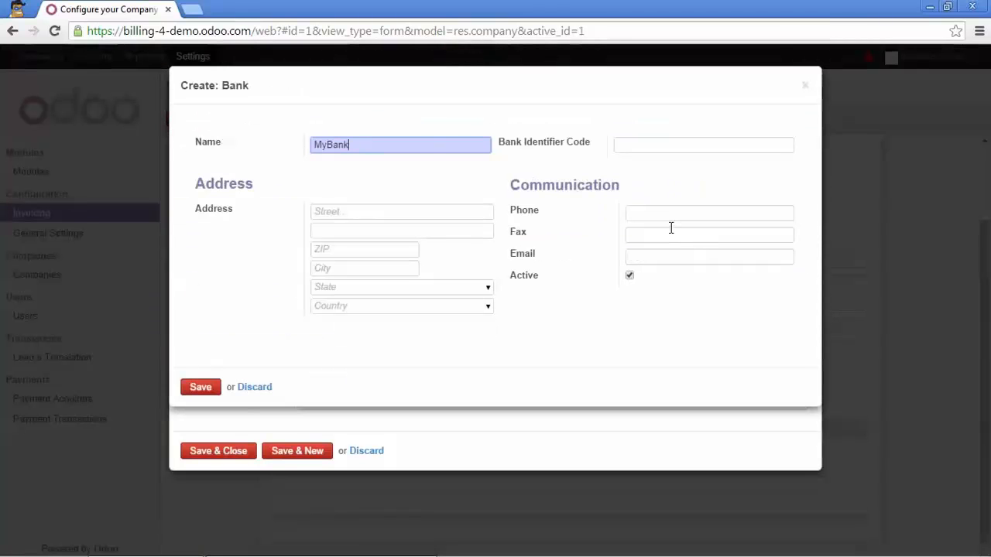
{"action": "left_click", "coordinate": [640, 144]}
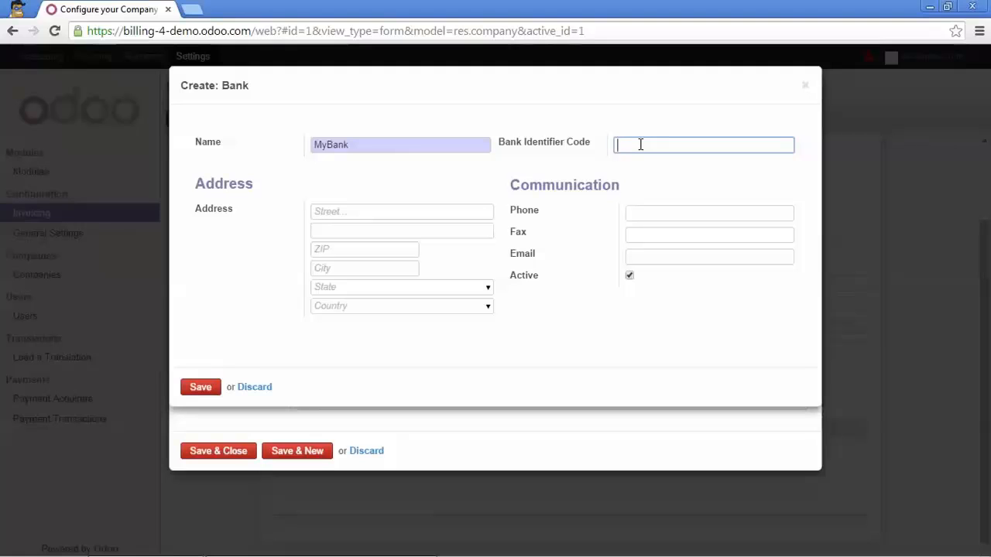
{"action": "key", "text": "Caps_Lock"}
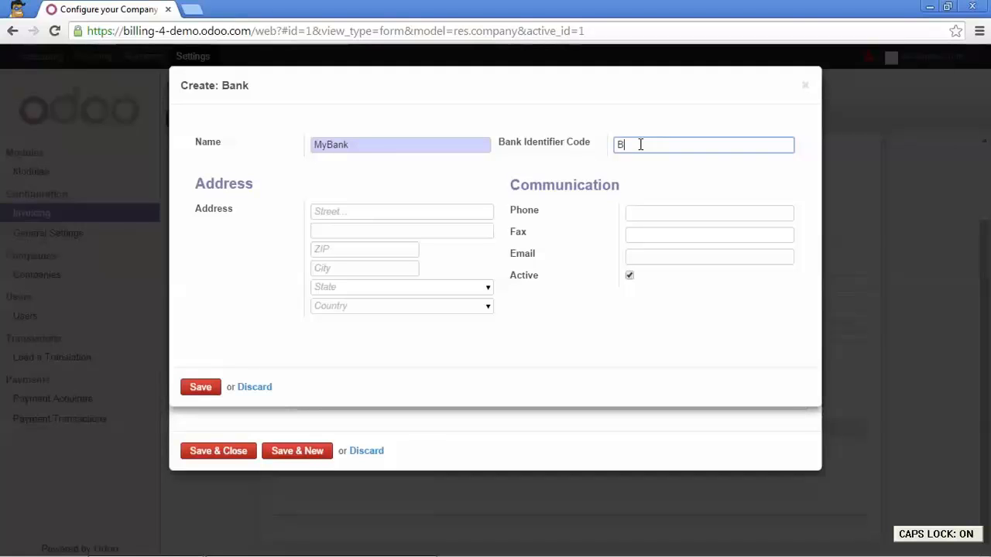
{"action": "type", "text": "BICCODE"}
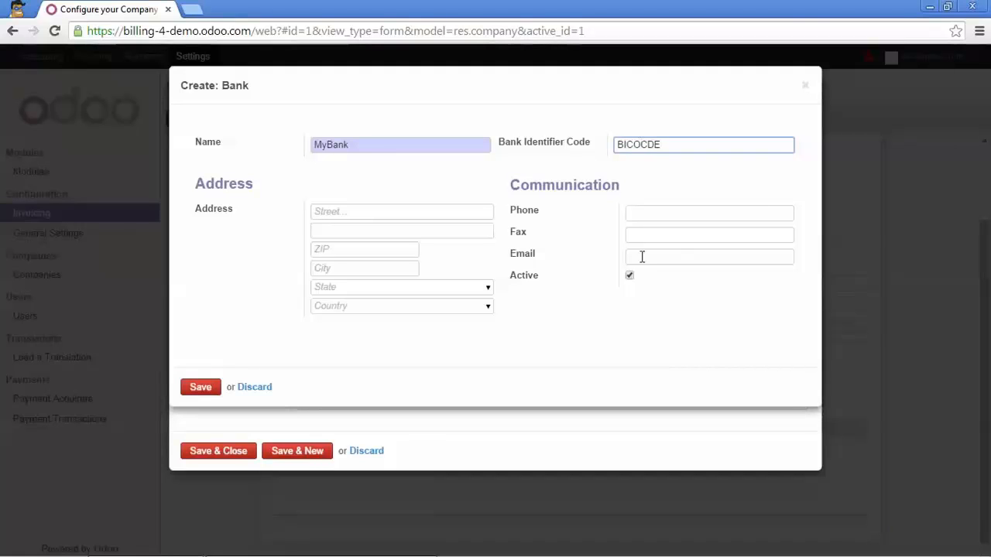
{"action": "left_click", "coordinate": [202, 387]}
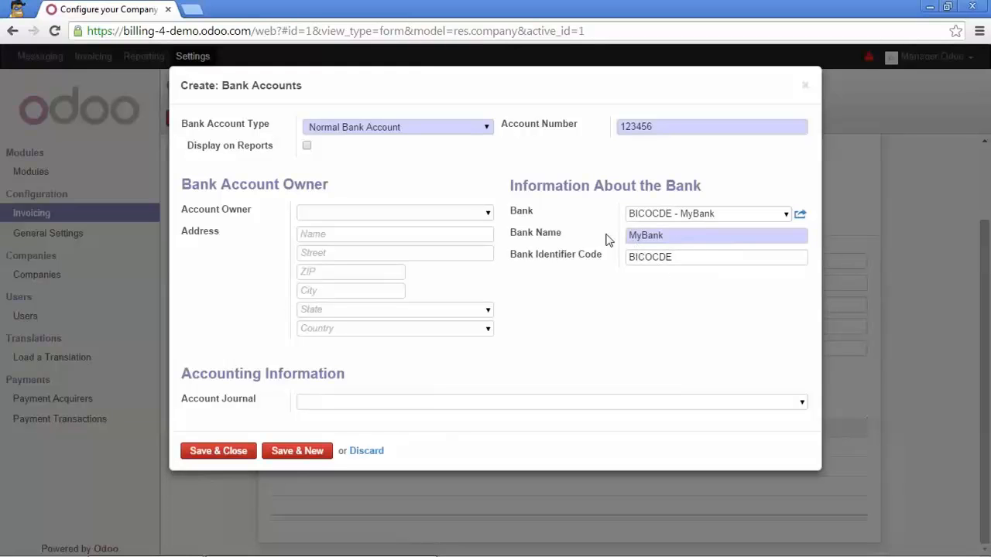
{"action": "left_click", "coordinate": [218, 452]}
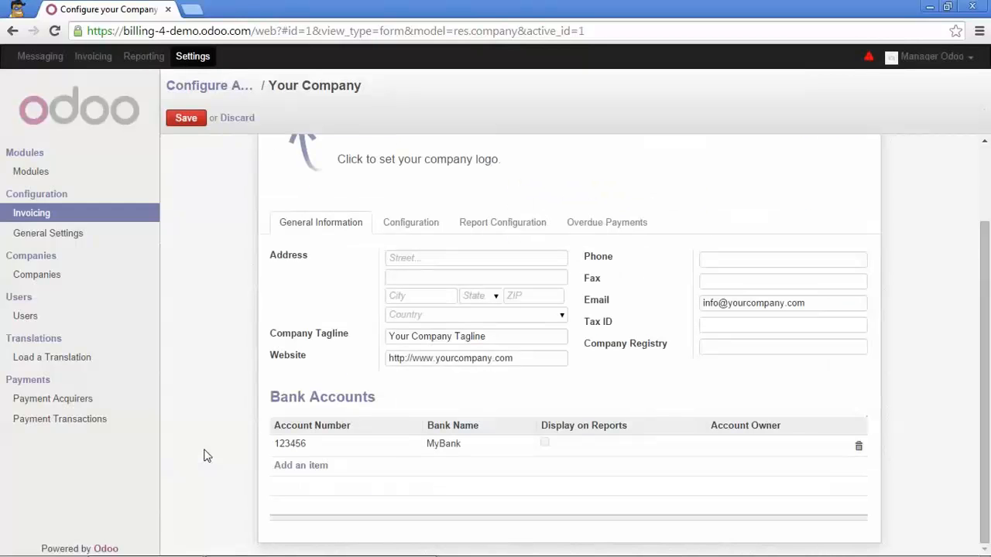
{"action": "left_click", "coordinate": [189, 121]}
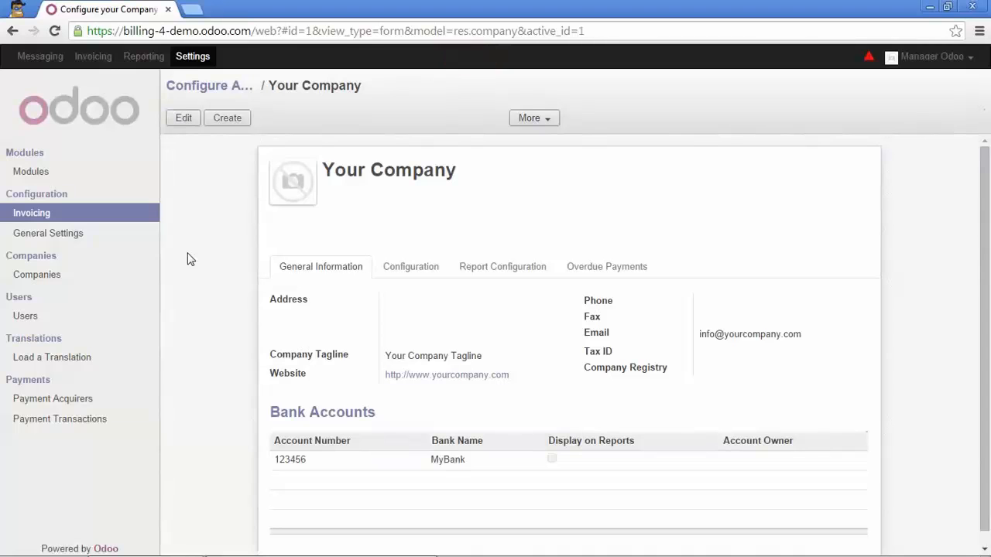